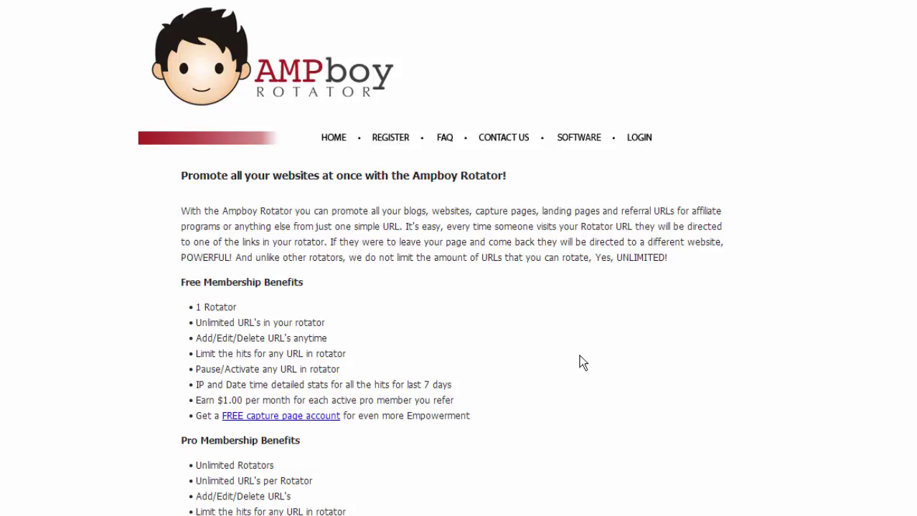
Step: Log in, review rotator 1's four URLs on the rotator page, then switch to the Word notes
{"action": "left_click", "coordinate": [640, 137]}
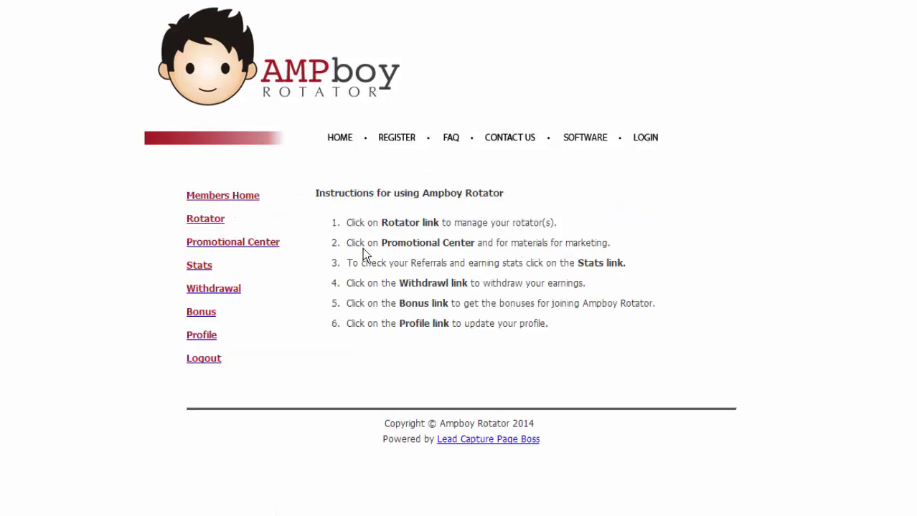
{"action": "left_click", "coordinate": [206, 222]}
{"action": "scroll", "coordinate": [738, 280], "scroll_direction": "down", "scroll_amount": 2}
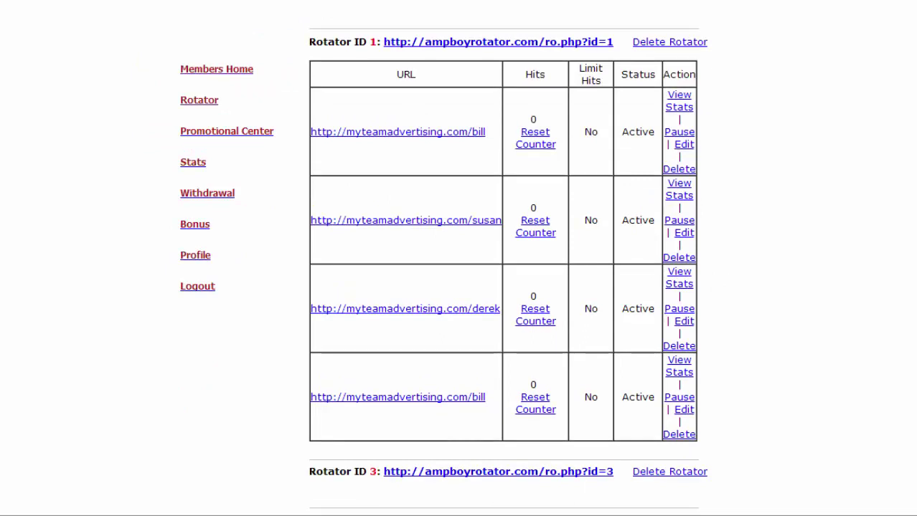
{"action": "key", "text": "alt+Tab"}
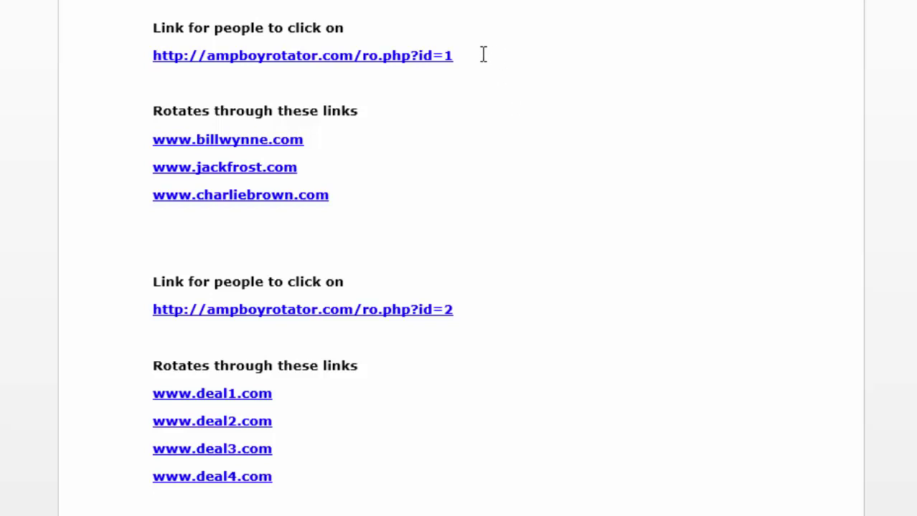
{"action": "left_click_drag", "start_coordinate": [464, 54], "coordinate": [127, 60]}
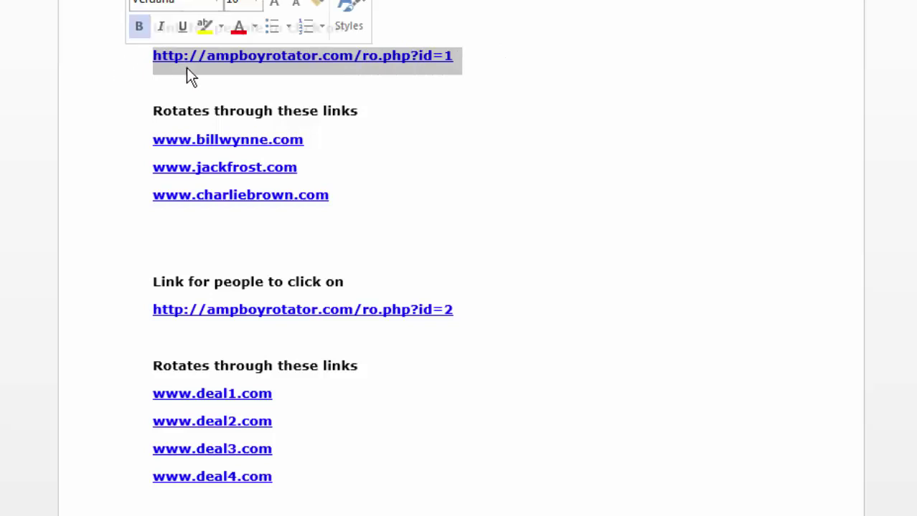
{"action": "left_click", "coordinate": [443, 166]}
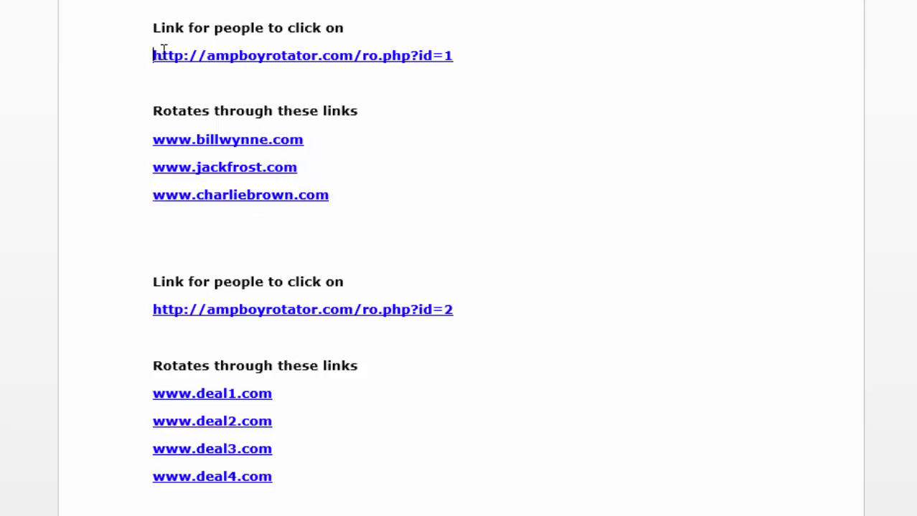
{"action": "left_click_drag", "start_coordinate": [164, 50], "coordinate": [137, 55]}
{"action": "left_click", "coordinate": [843, 254]}
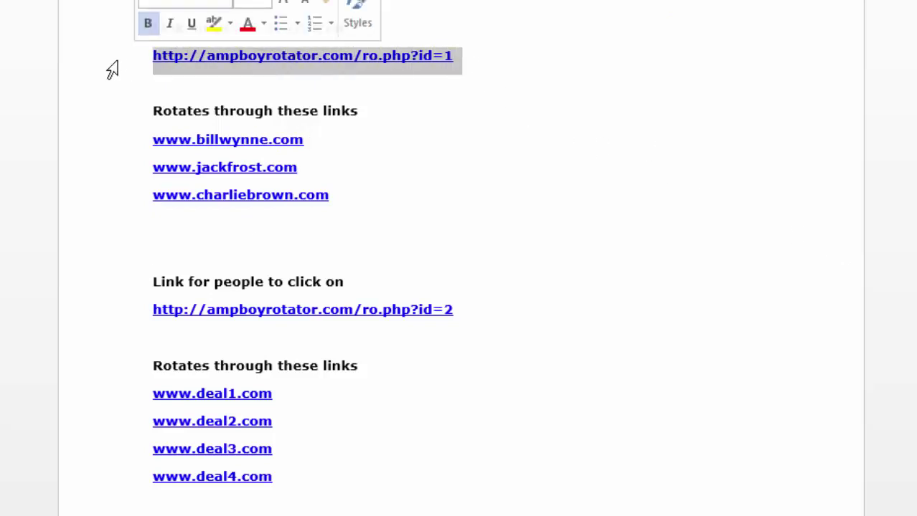
{"action": "left_click", "coordinate": [201, 86]}
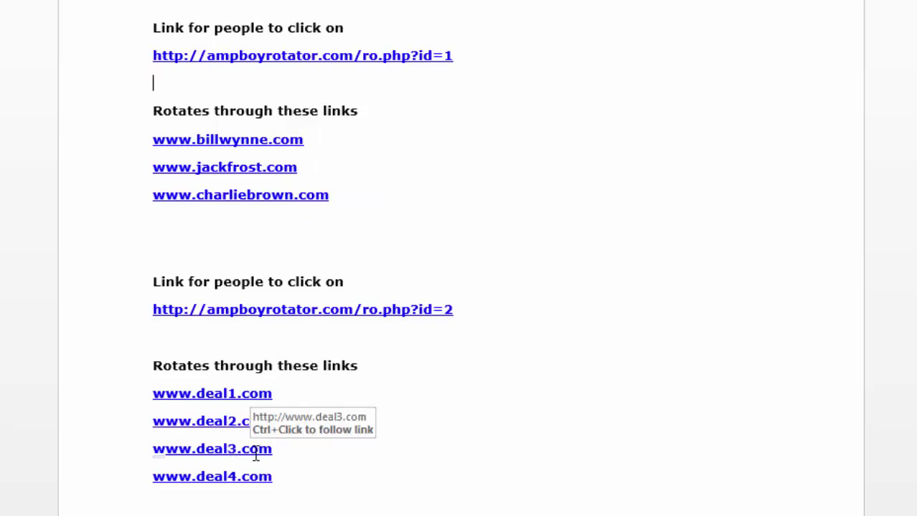
{"action": "left_click_drag", "start_coordinate": [281, 394], "coordinate": [124, 394]}
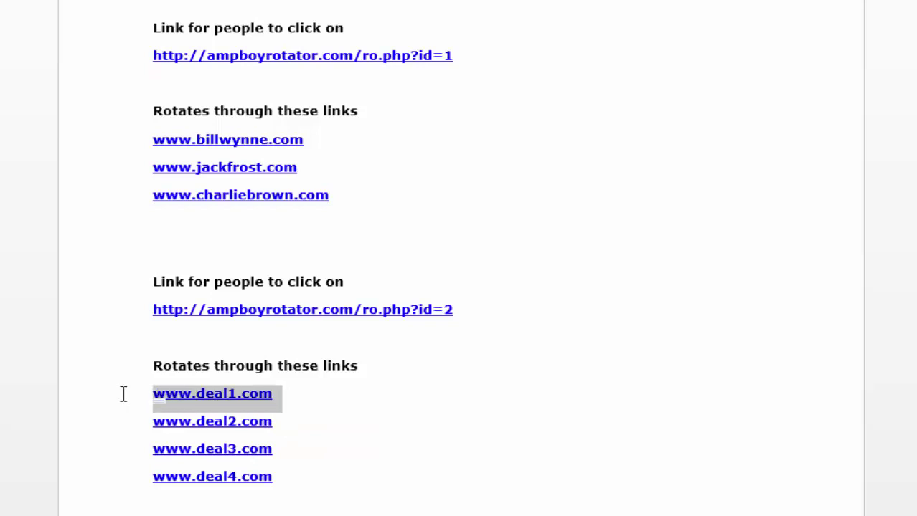
{"action": "left_click_drag", "start_coordinate": [279, 422], "coordinate": [142, 421]}
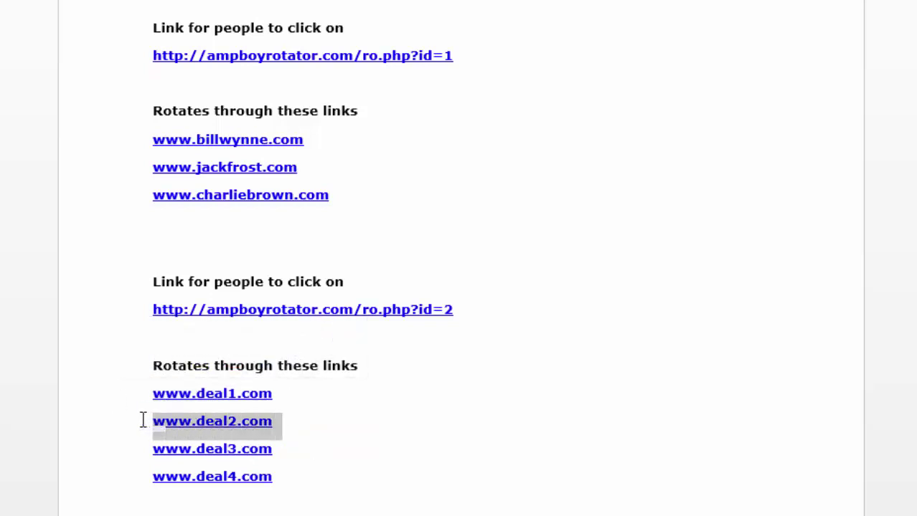
{"action": "left_click_drag", "start_coordinate": [280, 449], "coordinate": [143, 450]}
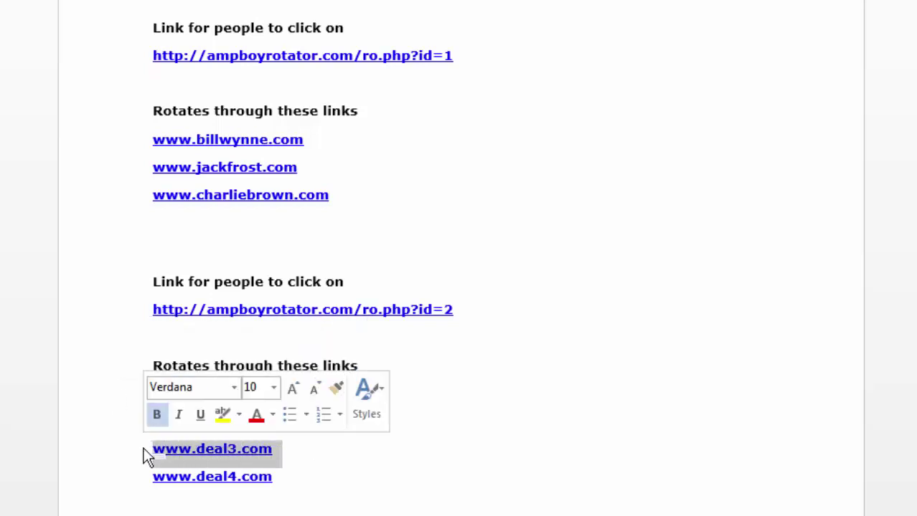
{"action": "left_click_drag", "start_coordinate": [284, 477], "coordinate": [127, 474]}
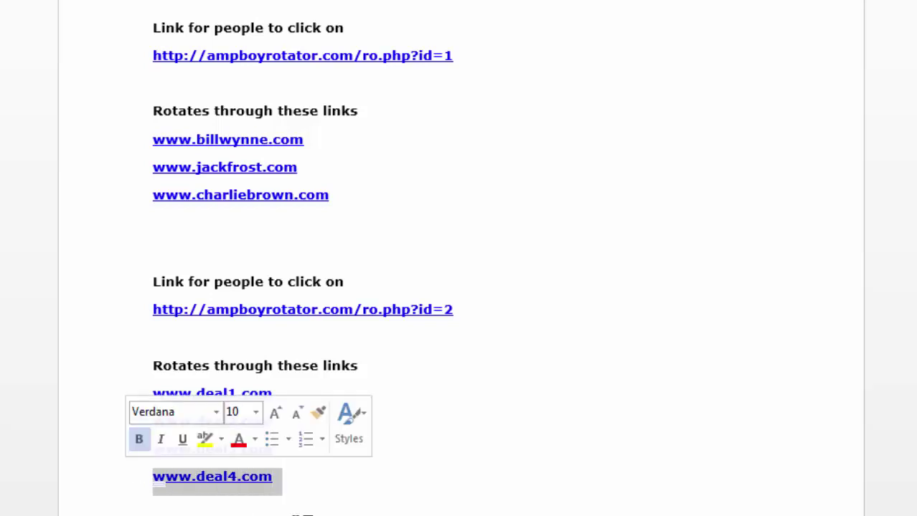
{"action": "left_click", "coordinate": [296, 515]}
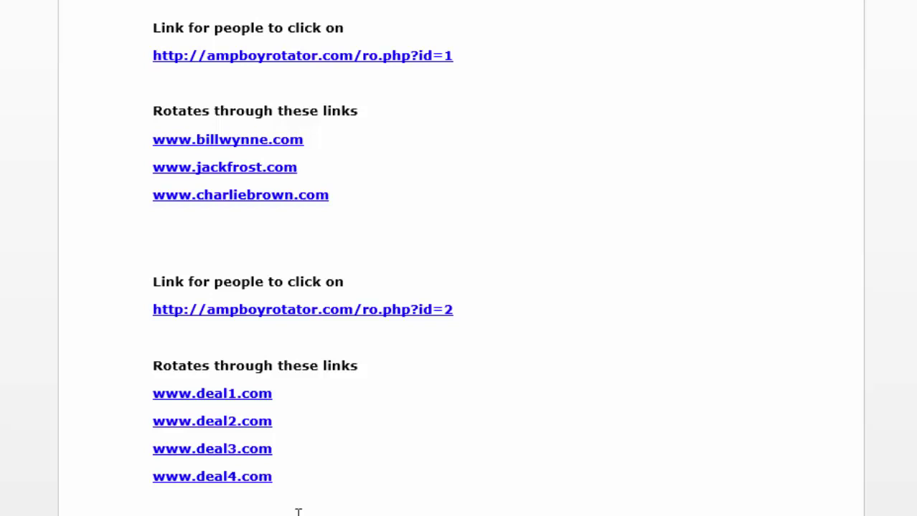
{"action": "left_click_drag", "start_coordinate": [280, 393], "coordinate": [147, 393]}
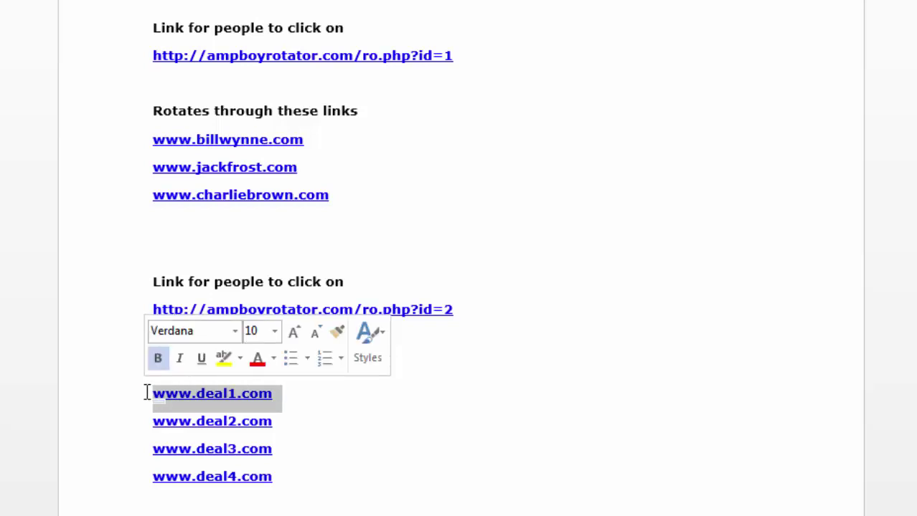
{"action": "left_click_drag", "start_coordinate": [284, 429], "coordinate": [144, 426]}
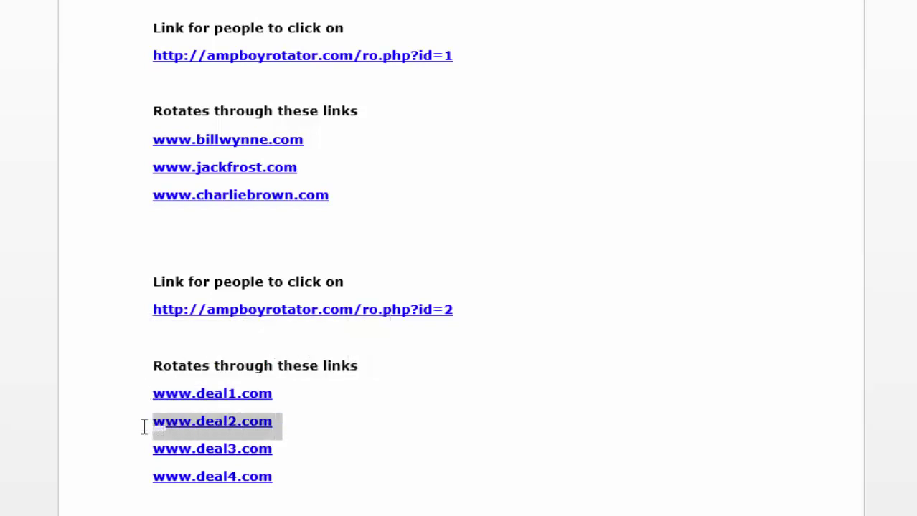
{"action": "left_click_drag", "start_coordinate": [287, 451], "coordinate": [147, 447]}
{"action": "left_click_drag", "start_coordinate": [280, 481], "coordinate": [148, 484]}
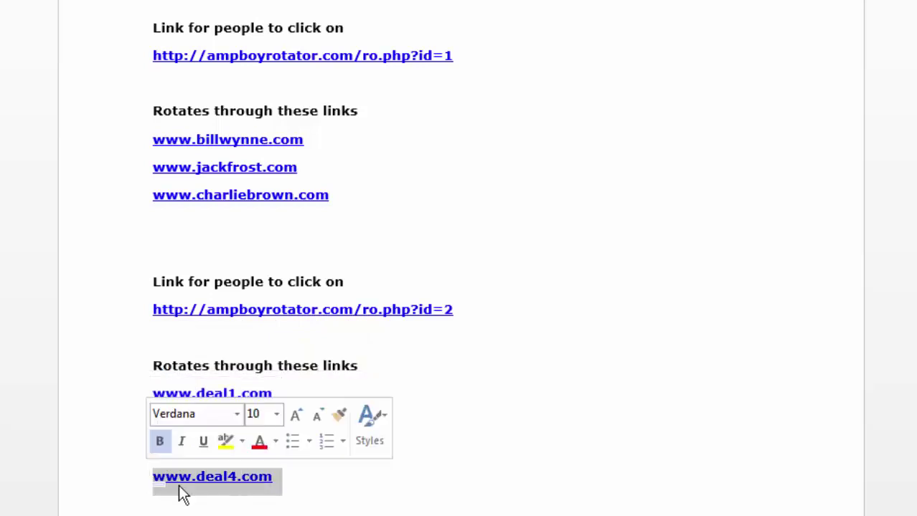
{"action": "left_click", "coordinate": [382, 509]}
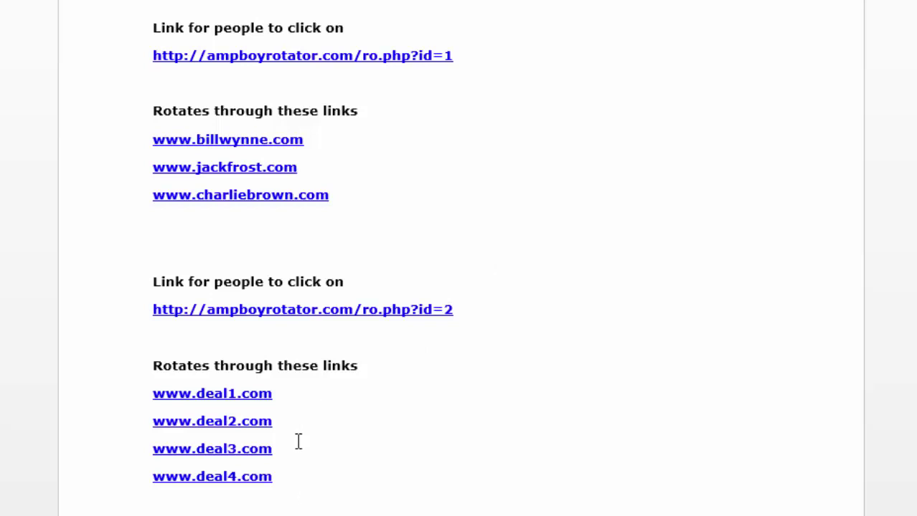
{"action": "left_click", "coordinate": [276, 393]}
{"action": "left_click", "coordinate": [281, 423]}
{"action": "left_click", "coordinate": [280, 449]}
{"action": "left_click", "coordinate": [282, 481]}
Step: Return to the browser's rotator page and create a new rotator, Rotator ID 187
{"action": "key", "text": "alt+Tab"}
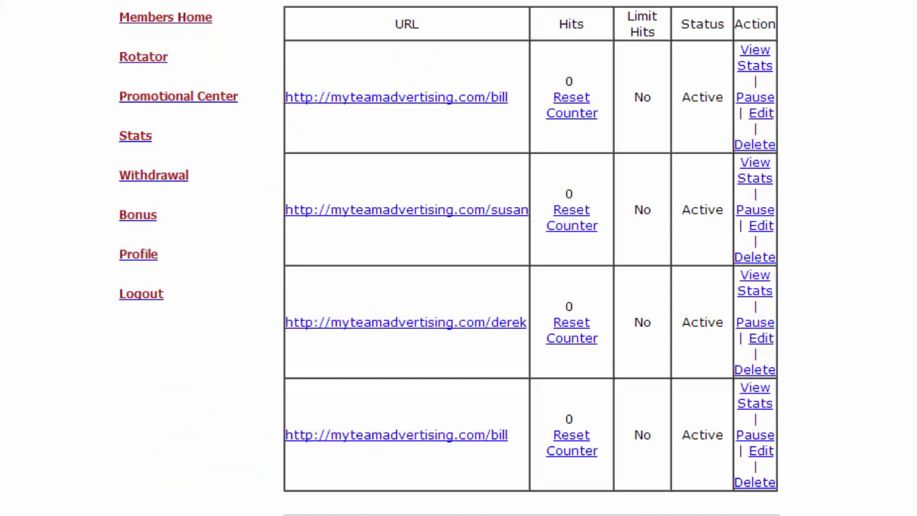
{"action": "scroll", "coordinate": [1, 190], "scroll_direction": "up", "scroll_amount": 3}
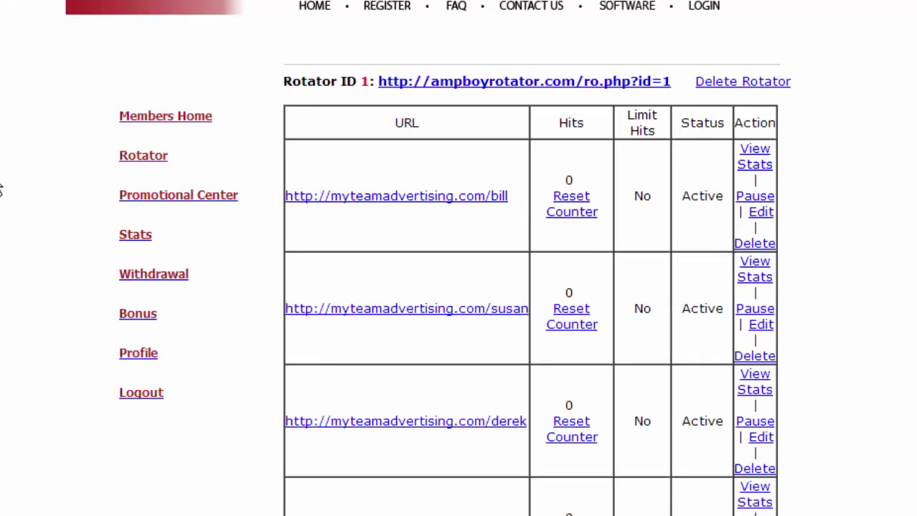
{"action": "scroll", "coordinate": [1, 190], "scroll_direction": "down", "scroll_amount": 20}
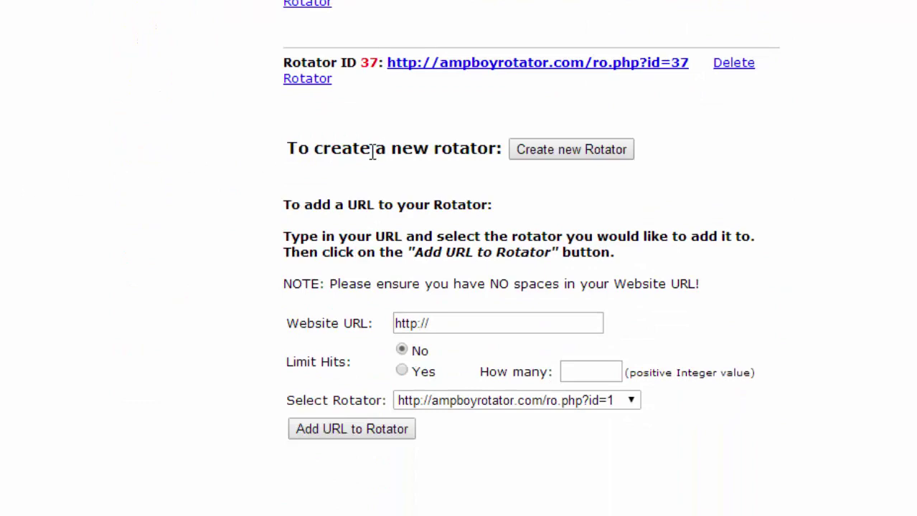
{"action": "left_click", "coordinate": [582, 150]}
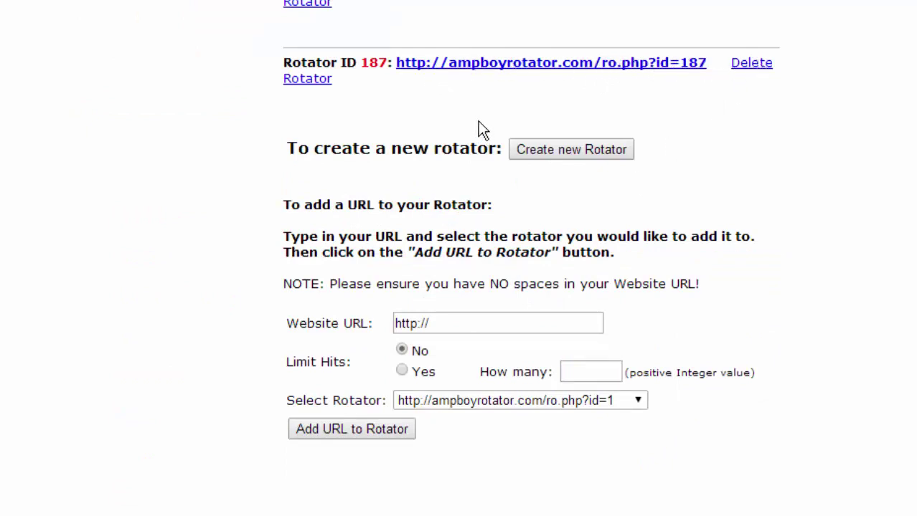
Step: Add billwynne.com to rotator 187
{"action": "left_click", "coordinate": [463, 322]}
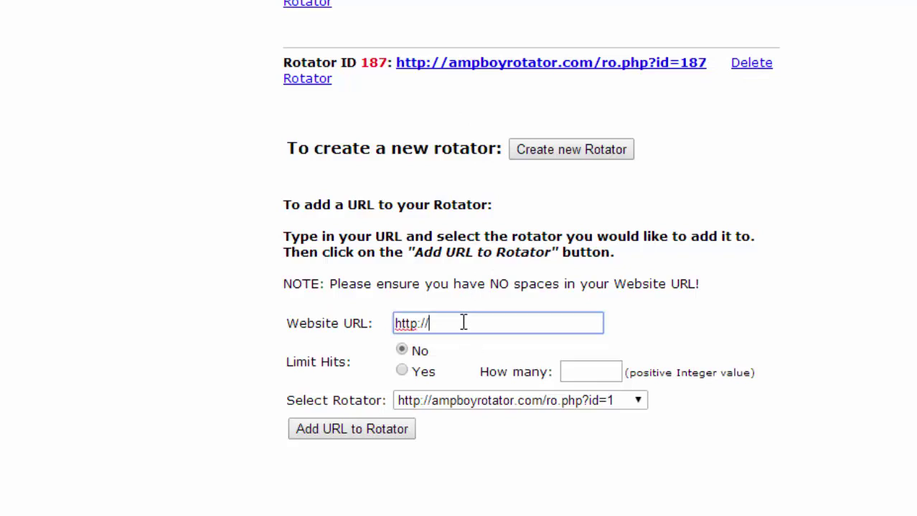
{"action": "type", "text": "billwynne.com"}
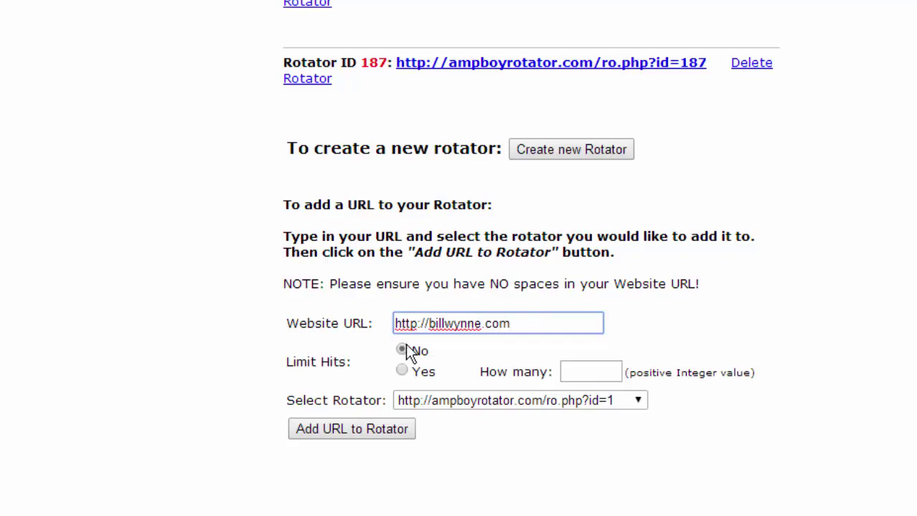
{"action": "left_click", "coordinate": [486, 403]}
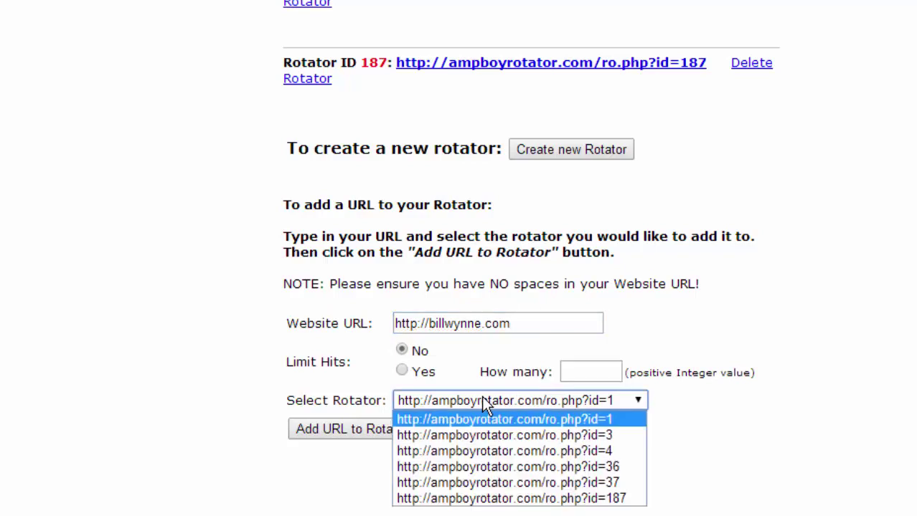
{"action": "left_click", "coordinate": [550, 499]}
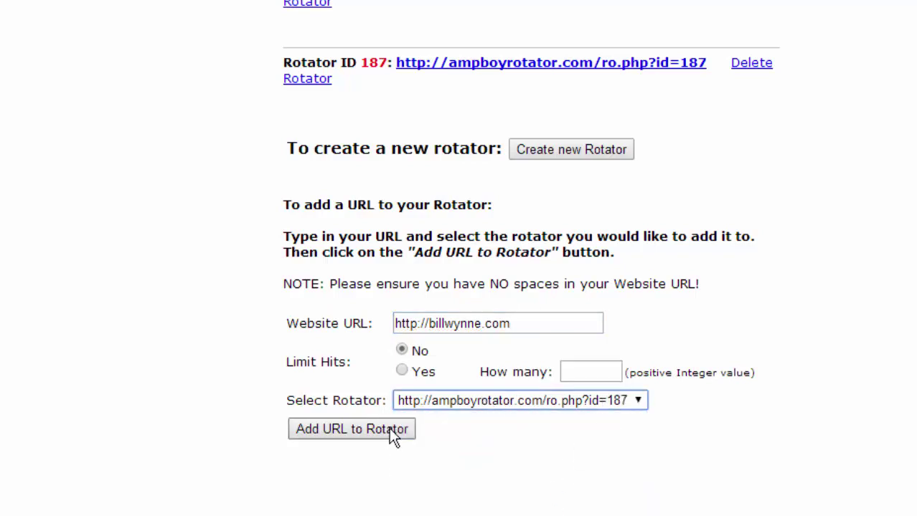
{"action": "left_click", "coordinate": [345, 430]}
{"action": "scroll", "coordinate": [345, 438], "scroll_direction": "down", "scroll_amount": 7}
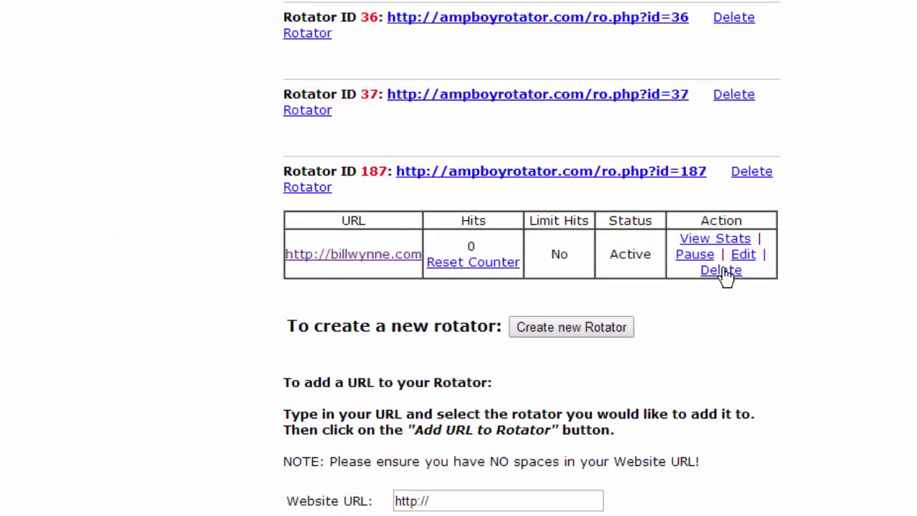
{"action": "scroll", "coordinate": [595, 338], "scroll_direction": "down", "scroll_amount": 3}
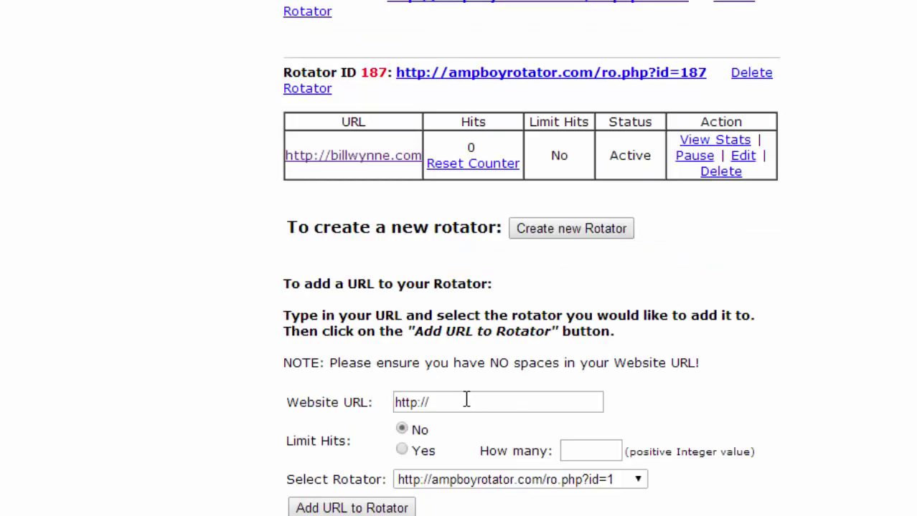
Step: Add charliebrown.com to rotator 187 with no hit limit
{"action": "left_click", "coordinate": [466, 401]}
{"action": "type", "text": "charliebrown.com"}
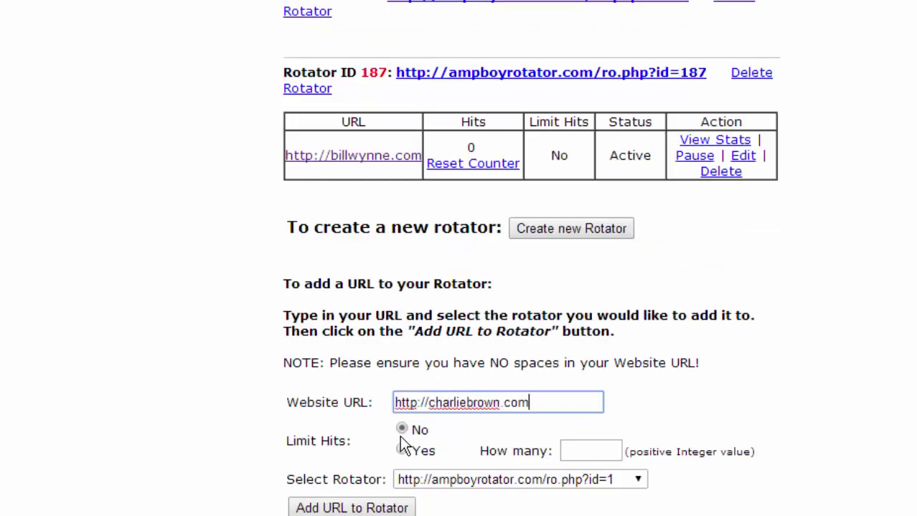
{"action": "left_click", "coordinate": [512, 480]}
{"action": "scroll", "coordinate": [511, 488], "scroll_direction": "down", "scroll_amount": 2}
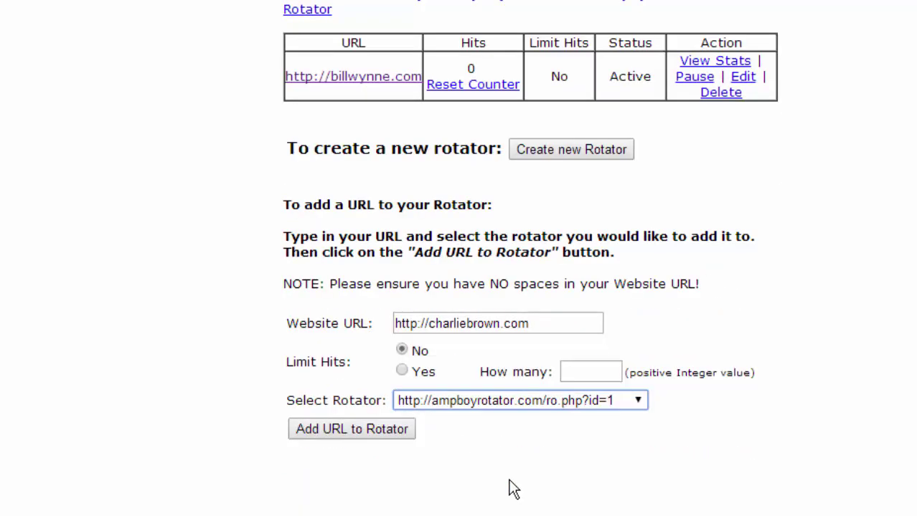
{"action": "left_click", "coordinate": [640, 400]}
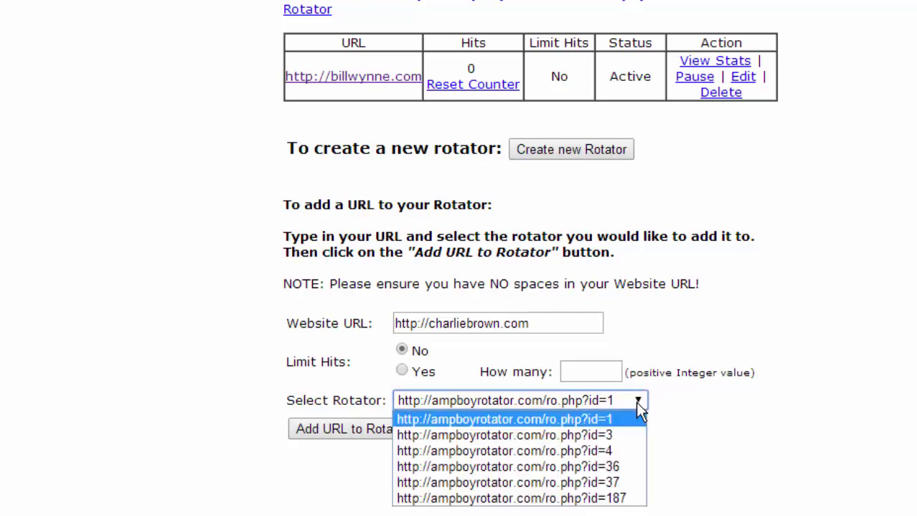
{"action": "left_click", "coordinate": [608, 498]}
{"action": "left_click", "coordinate": [360, 434]}
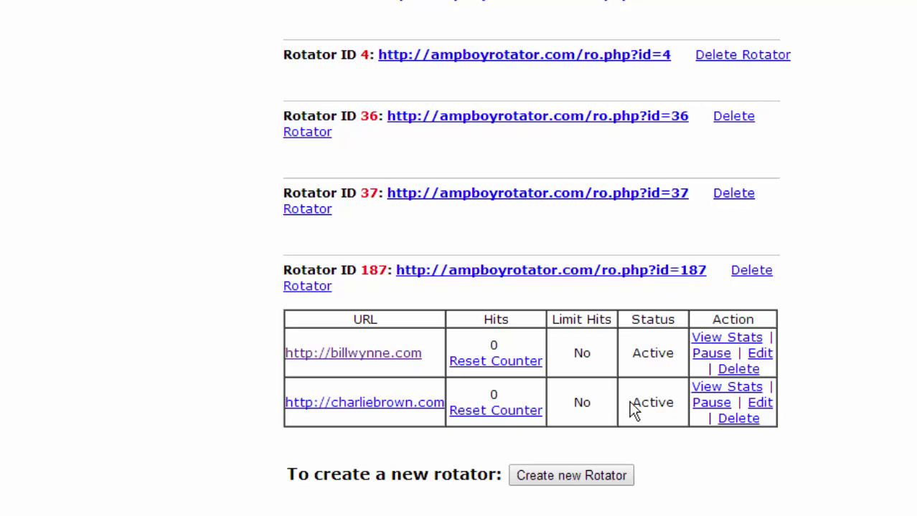
{"action": "scroll", "coordinate": [629, 402], "scroll_direction": "down", "scroll_amount": 3}
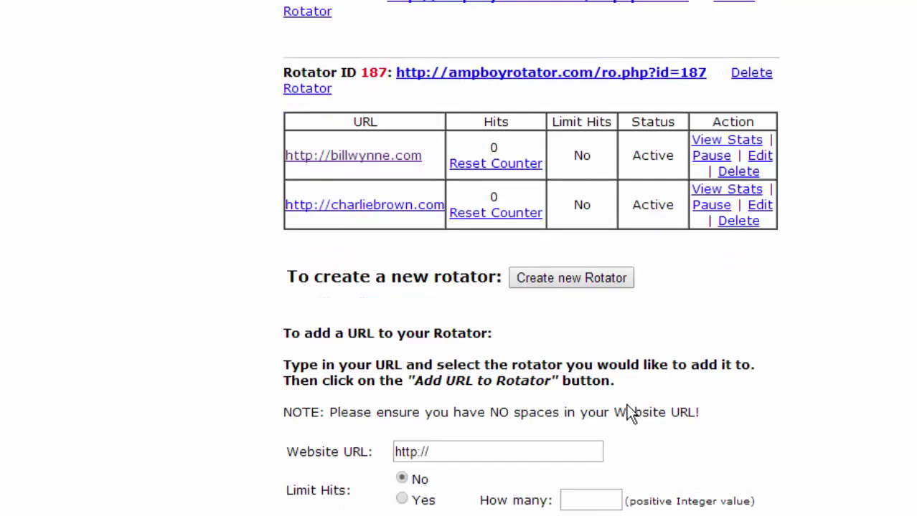
{"action": "scroll", "coordinate": [629, 406], "scroll_direction": "down", "scroll_amount": 2}
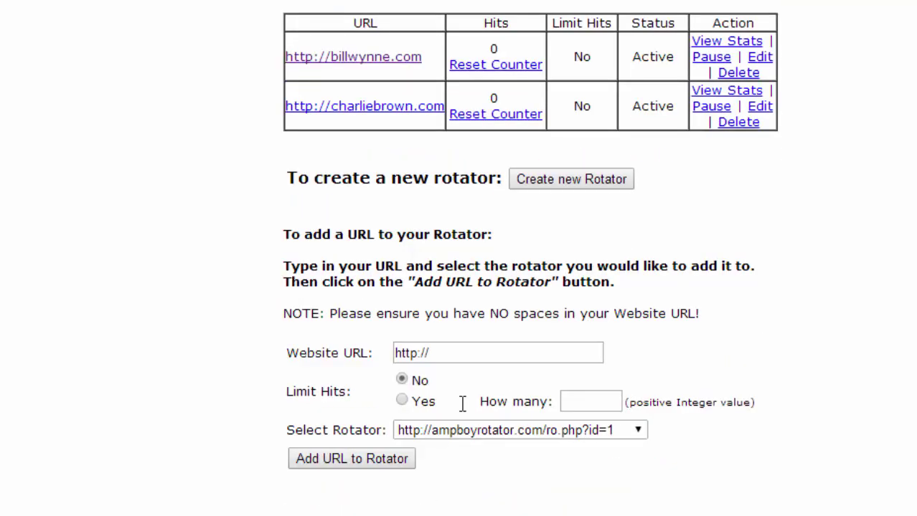
Step: Add scrooge.com to rotator id=187 with Limit Hits set to Yes and 150 hits
{"action": "left_click", "coordinate": [464, 354]}
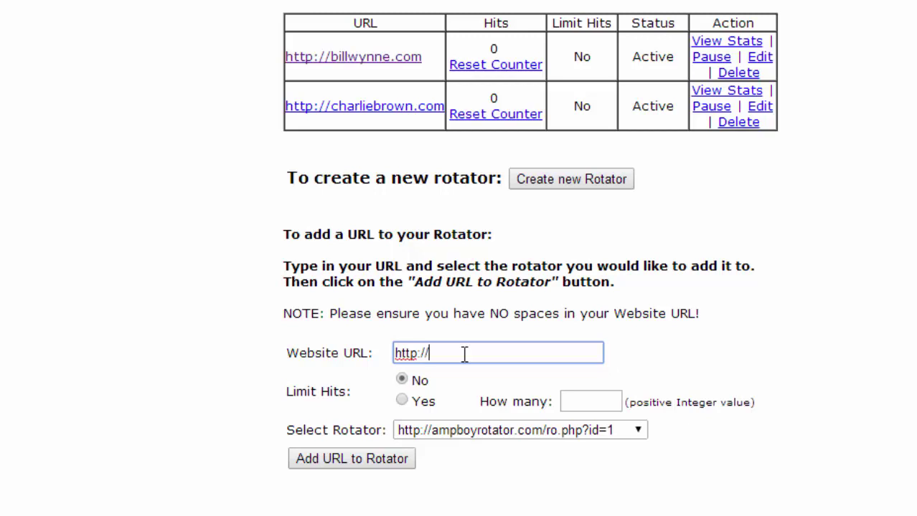
{"action": "type", "text": "scrooge.com"}
{"action": "left_click", "coordinate": [546, 436]}
{"action": "left_click", "coordinate": [565, 514]}
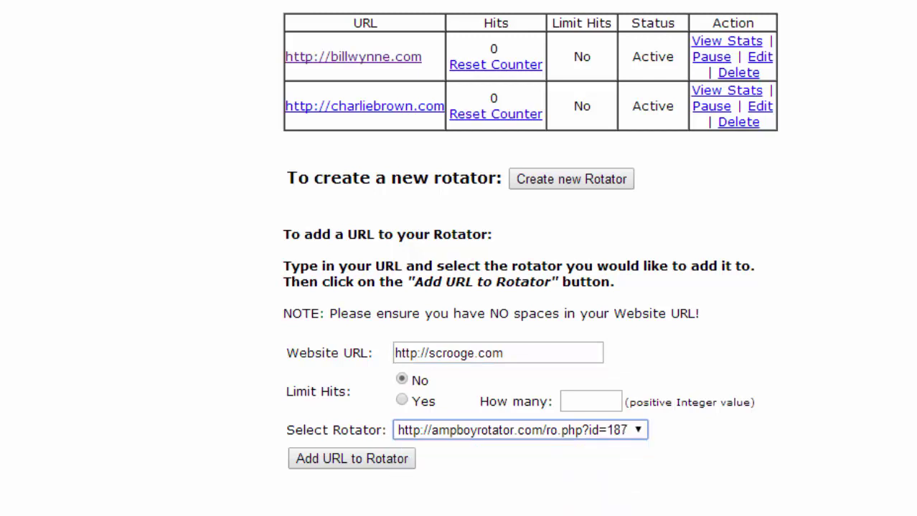
{"action": "left_click", "coordinate": [402, 401]}
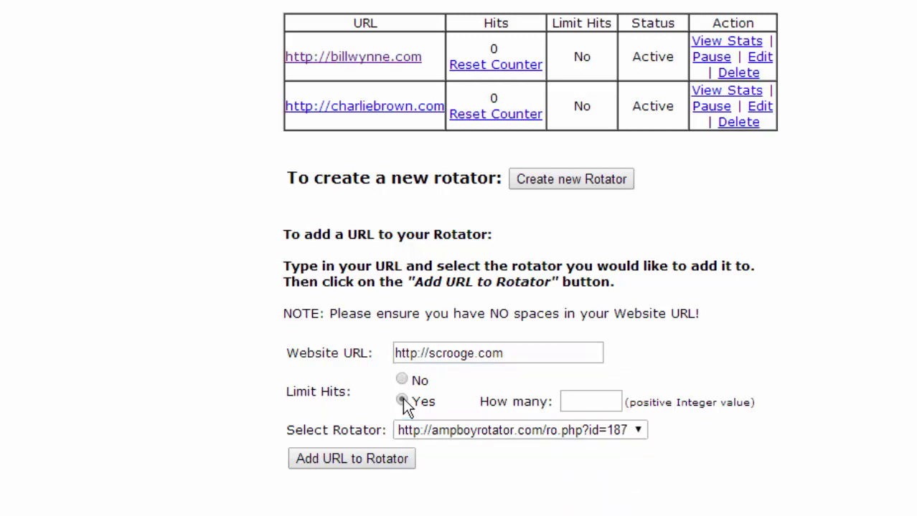
{"action": "left_click", "coordinate": [590, 403]}
{"action": "type", "text": "150"}
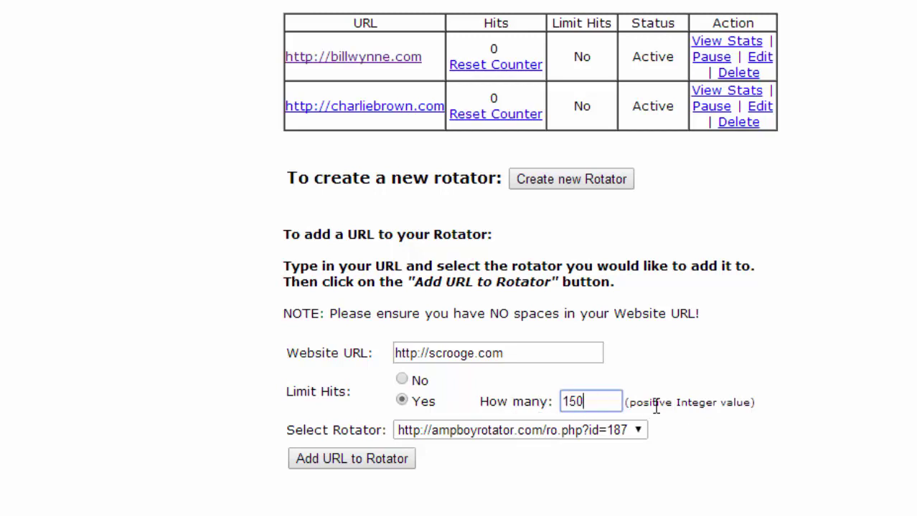
{"action": "left_click", "coordinate": [355, 458]}
{"action": "scroll", "coordinate": [358, 465], "scroll_direction": "down", "scroll_amount": 20}
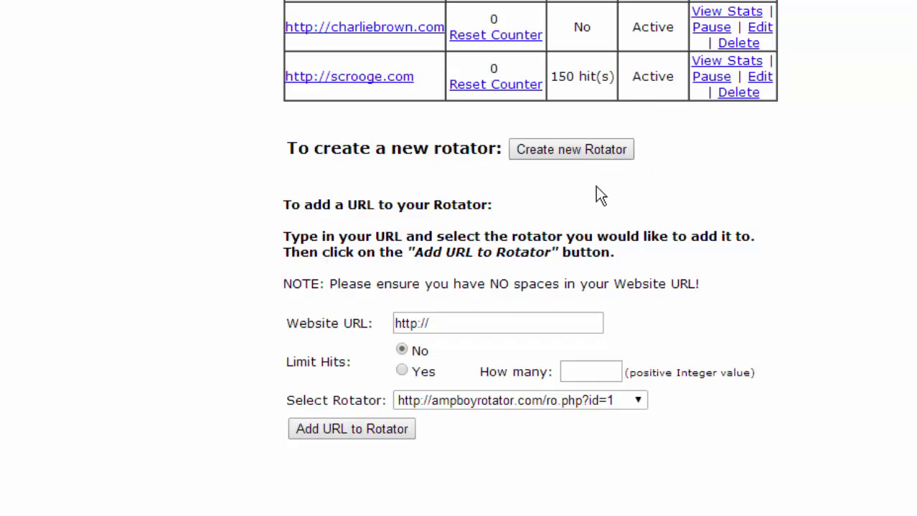
Step: Add ampboyrotator.com/bill to rotator id=37 without a hit limit
{"action": "scroll", "coordinate": [366, 130], "scroll_direction": "up", "scroll_amount": 3}
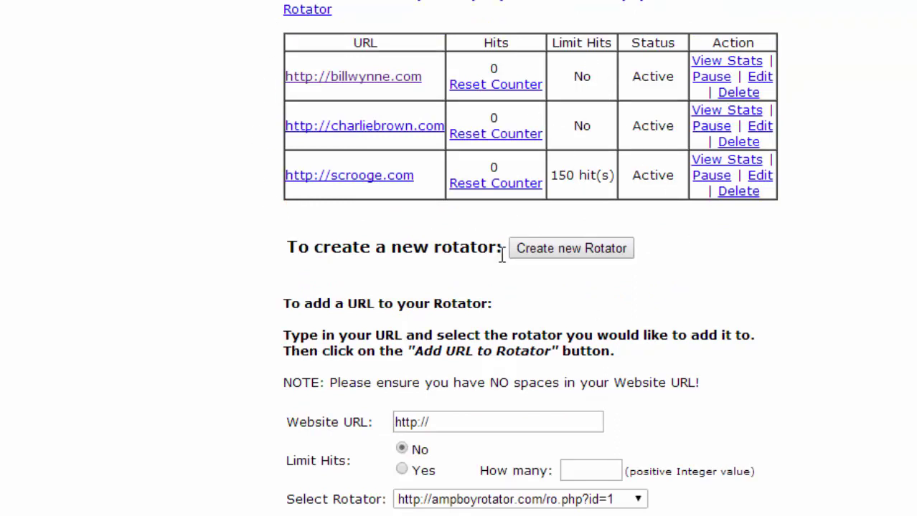
{"action": "scroll", "coordinate": [501, 256], "scroll_direction": "down", "scroll_amount": 3}
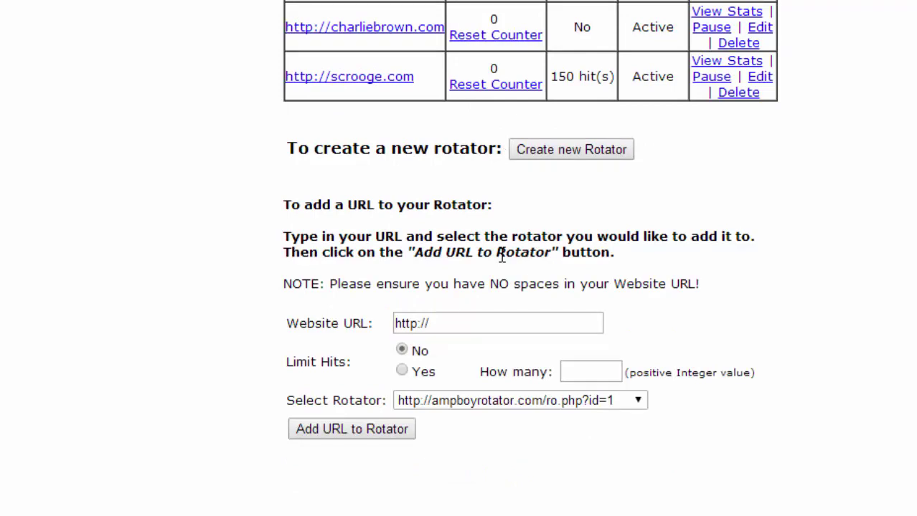
{"action": "scroll", "coordinate": [502, 256], "scroll_direction": "up", "scroll_amount": 6}
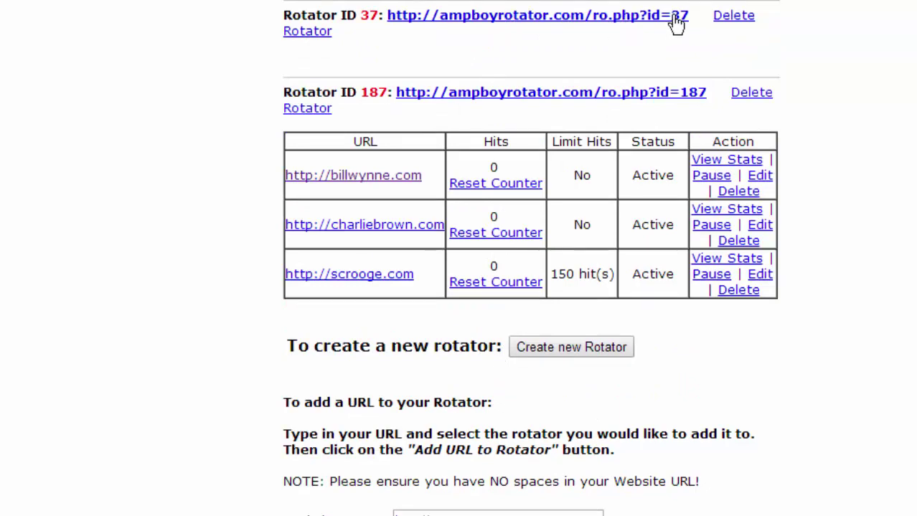
{"action": "scroll", "coordinate": [685, 20], "scroll_direction": "down", "scroll_amount": 6}
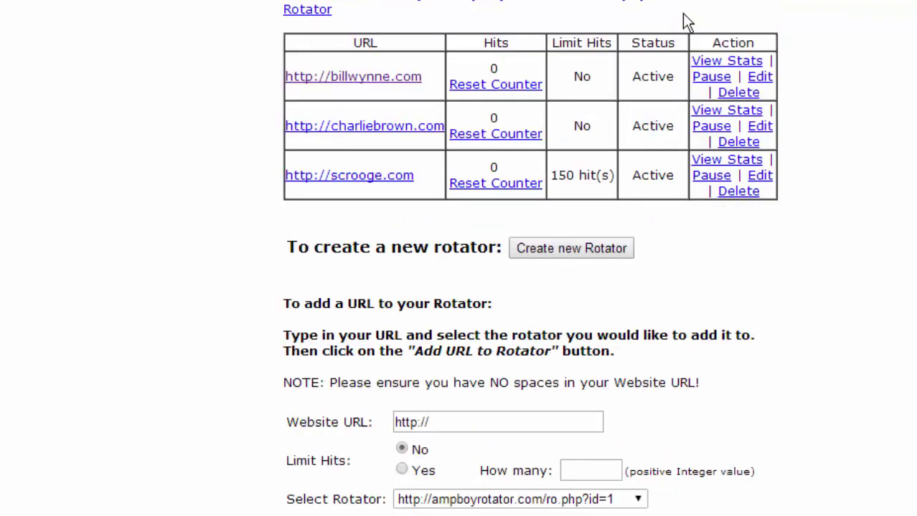
{"action": "left_click", "coordinate": [475, 324]}
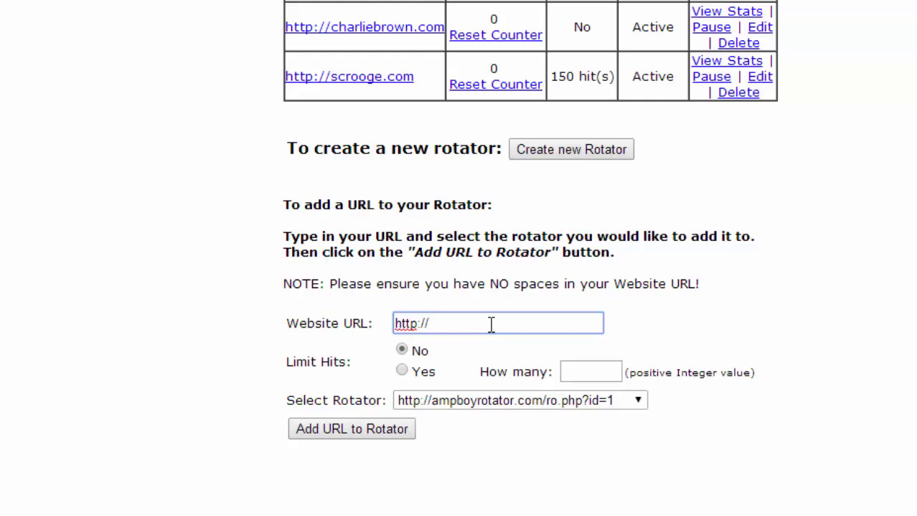
{"action": "type", "text": "ampboyrotator.com/bill"}
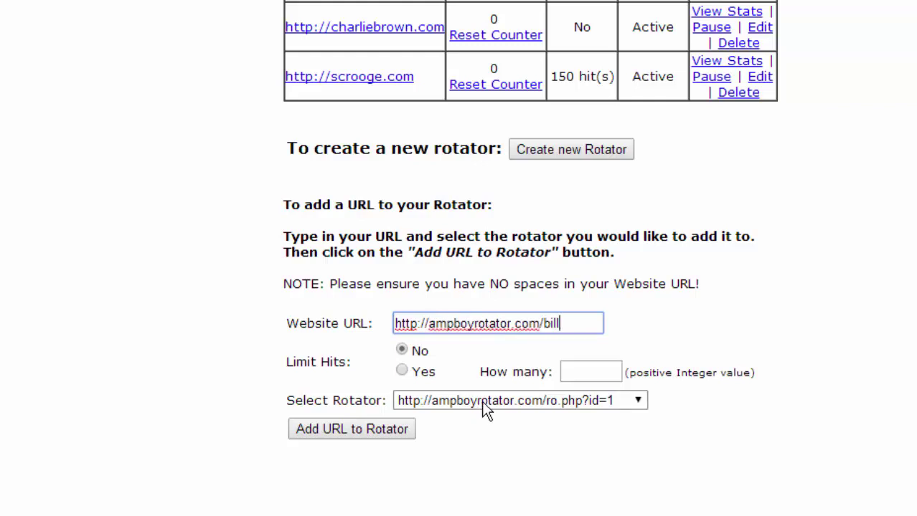
{"action": "left_click", "coordinate": [481, 401]}
{"action": "left_click", "coordinate": [553, 483]}
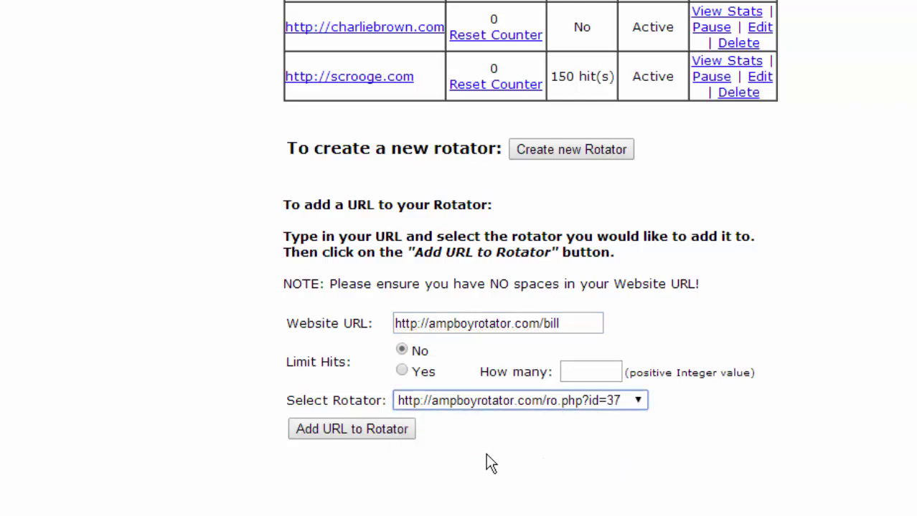
{"action": "left_click", "coordinate": [385, 431]}
{"action": "scroll", "coordinate": [416, 409], "scroll_direction": "down", "scroll_amount": 10}
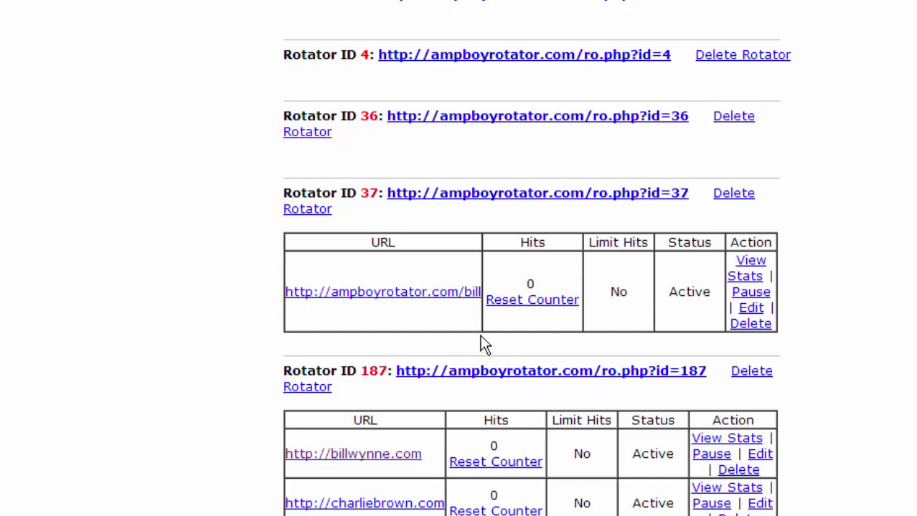
{"action": "scroll", "coordinate": [482, 345], "scroll_direction": "down", "scroll_amount": 3}
{"action": "scroll", "coordinate": [485, 345], "scroll_direction": "down", "scroll_amount": 3}
Step: Add leadcapturepageboss.com/bill to rotator 37
{"action": "left_click", "coordinate": [495, 402]}
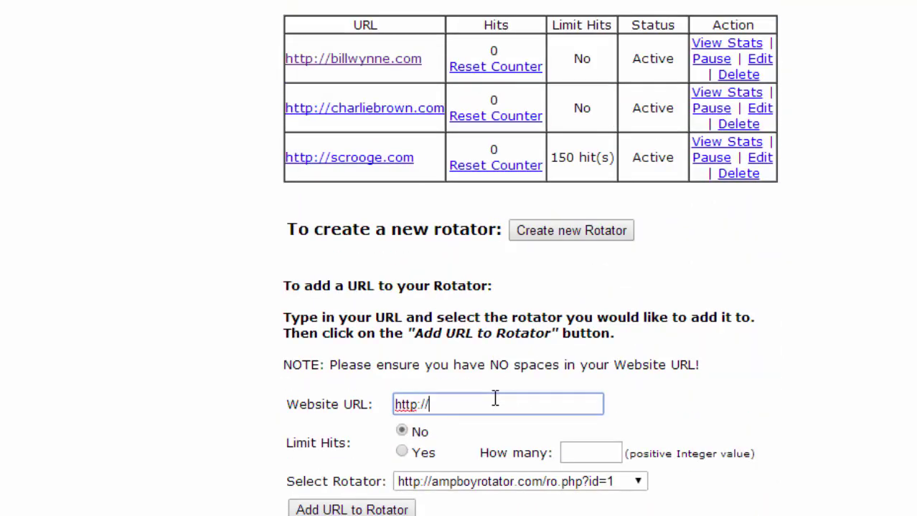
{"action": "type", "text": "leadcapturepageboss.com/bill"}
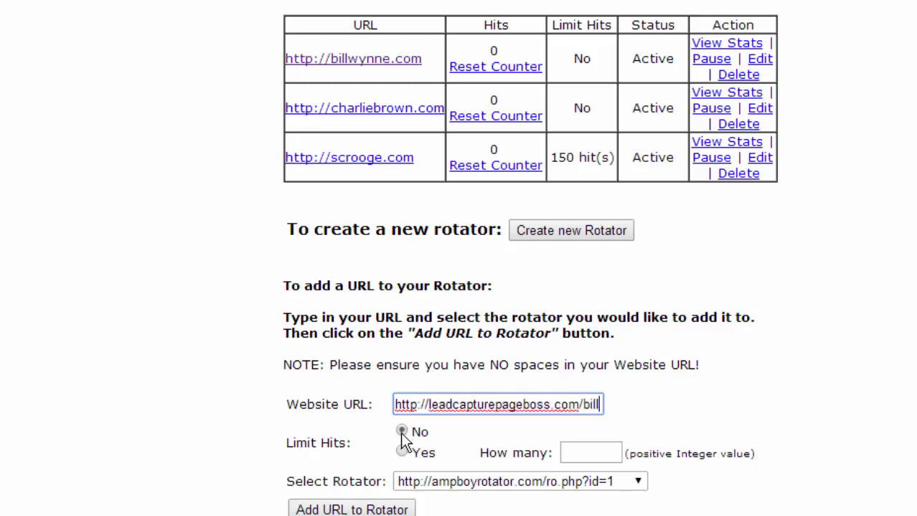
{"action": "left_click", "coordinate": [454, 484]}
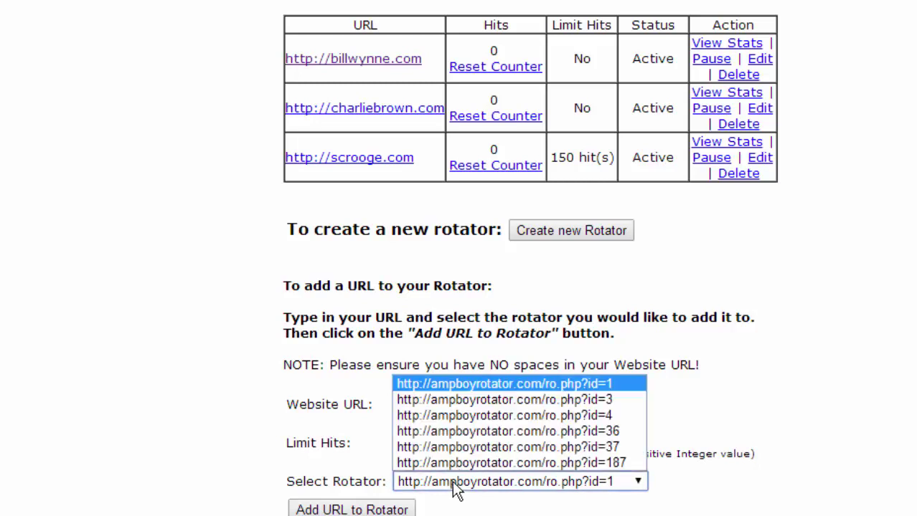
{"action": "left_click", "coordinate": [554, 443]}
{"action": "left_click", "coordinate": [405, 510]}
{"action": "scroll", "coordinate": [401, 359], "scroll_direction": "down", "scroll_amount": 20}
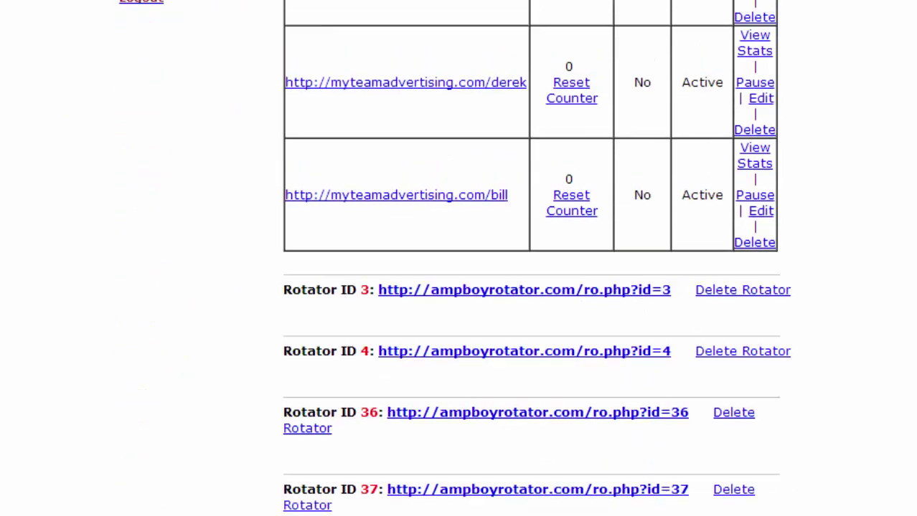
{"action": "scroll", "coordinate": [441, 244], "scroll_direction": "down", "scroll_amount": 4}
Step: Enter guruleadcrusher.com and select rotator 37 as its destination
{"action": "left_click", "coordinate": [481, 468]}
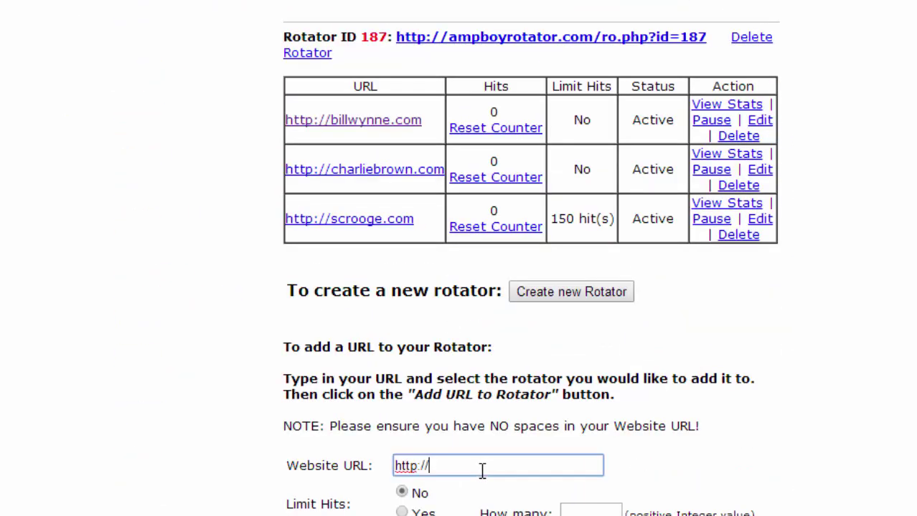
{"action": "type", "text": "gurulead"}
{"action": "type", "text": "crusher.com"}
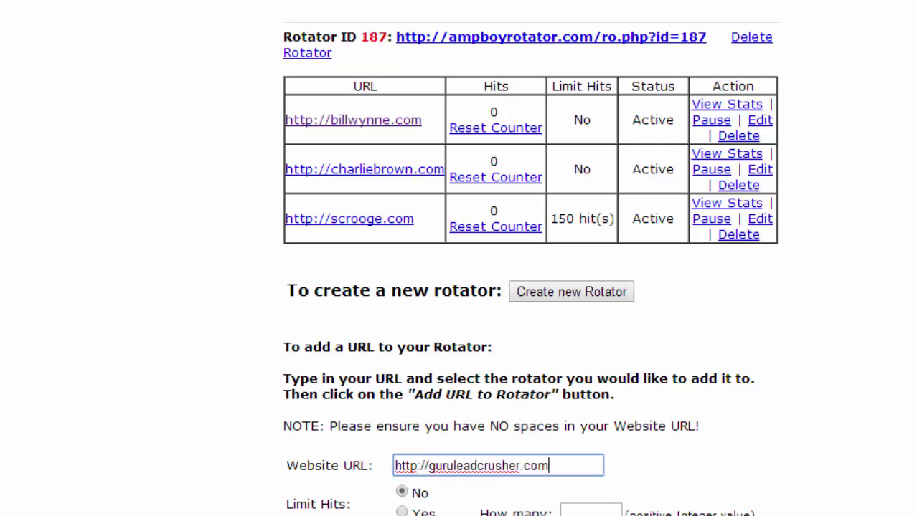
{"action": "left_click", "coordinate": [534, 515]}
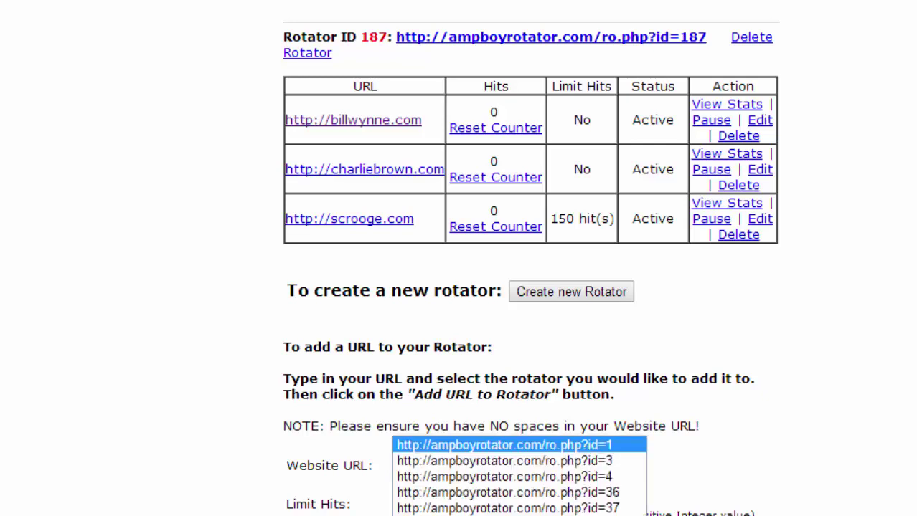
{"action": "left_click", "coordinate": [535, 509]}
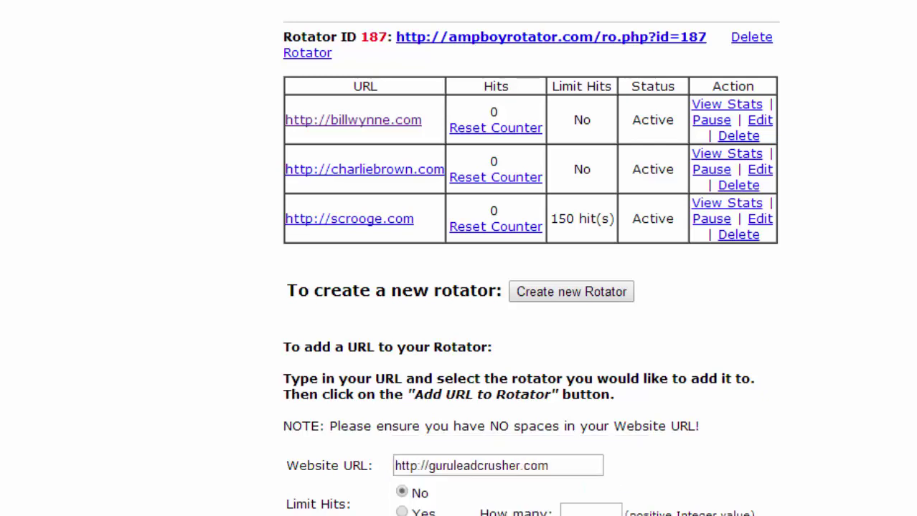
{"action": "scroll", "coordinate": [713, 507], "scroll_direction": "down", "scroll_amount": 13}
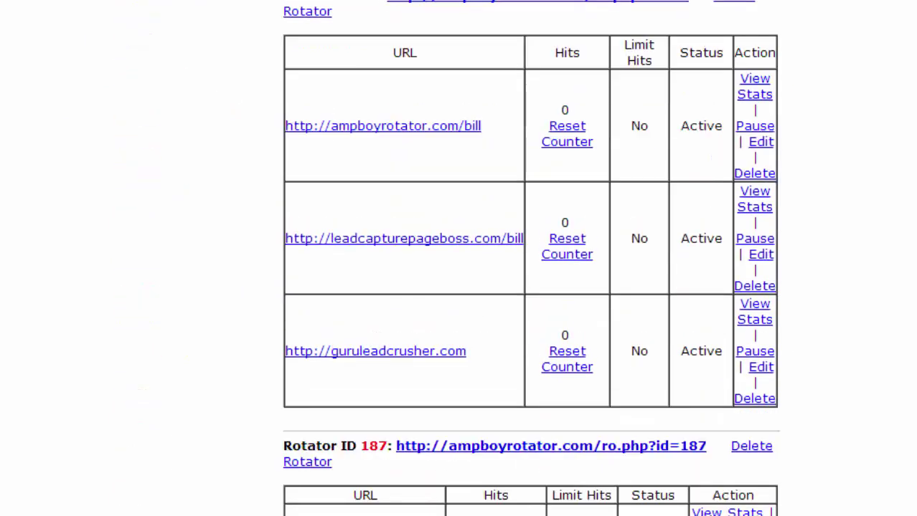
{"action": "scroll", "coordinate": [704, 512], "scroll_direction": "down", "scroll_amount": 3}
{"action": "scroll", "coordinate": [704, 512], "scroll_direction": "up", "scroll_amount": 3}
Step: In the Word notes, select the ro.php?id=1 link line, then clear the selection
{"action": "key", "text": "alt+Tab"}
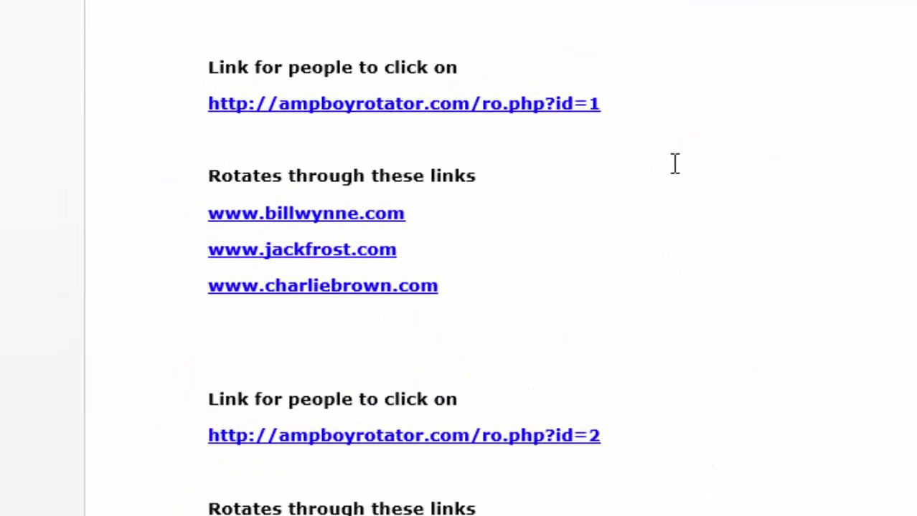
{"action": "left_click_drag", "start_coordinate": [613, 106], "coordinate": [194, 109]}
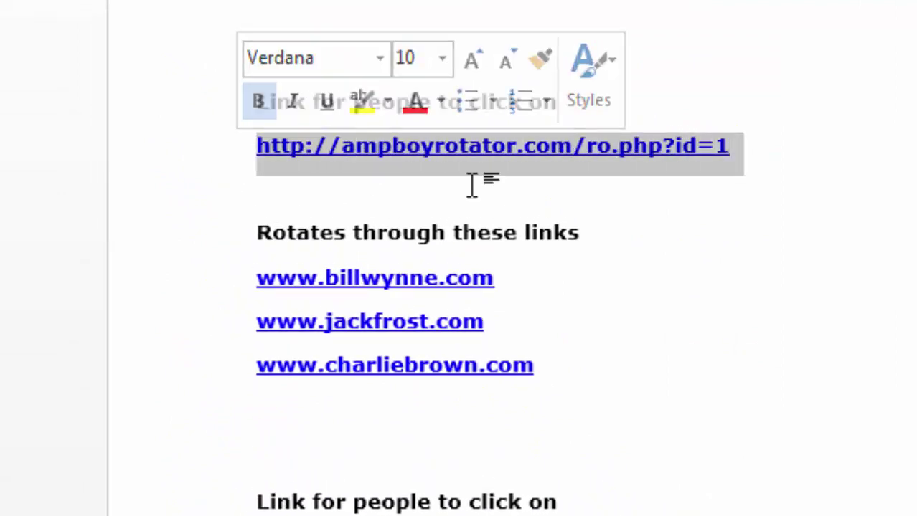
{"action": "left_click", "coordinate": [257, 457]}
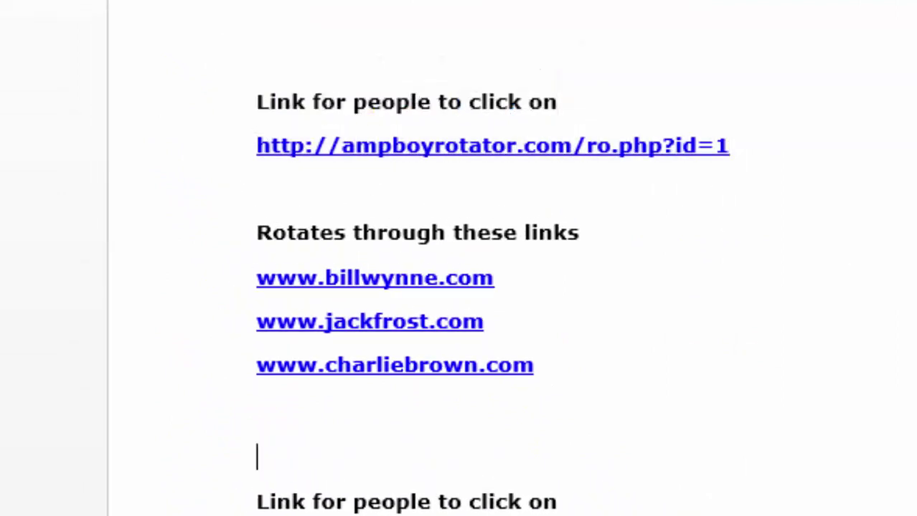